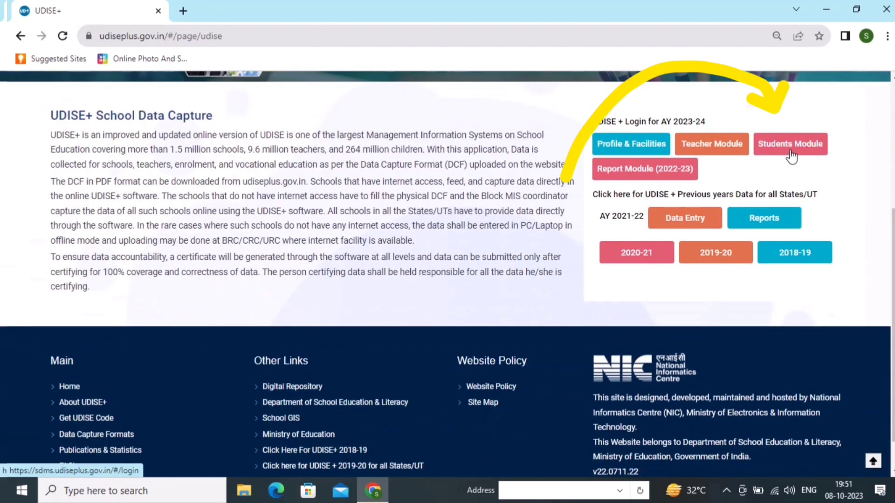
Step: Open the Students Module, choose BIHAR as the state, and proceed to its SDMS sign-in form
left_click(793, 156)
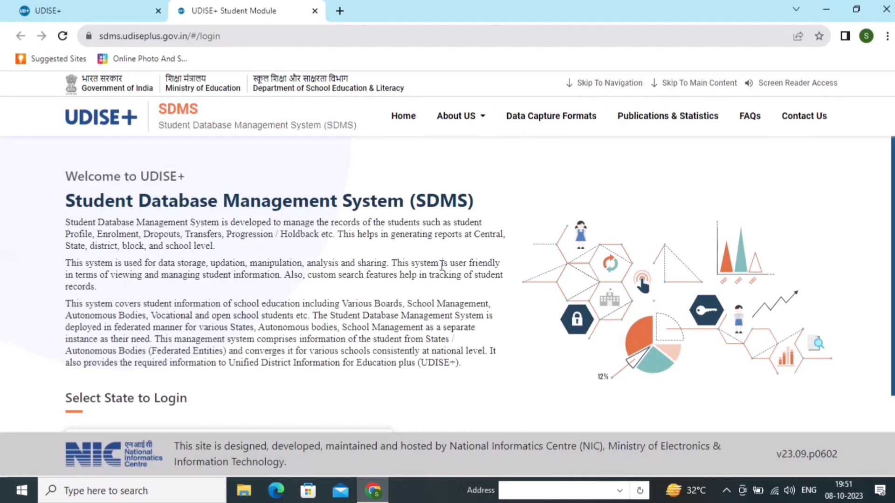
scroll(434, 326, "down", 1)
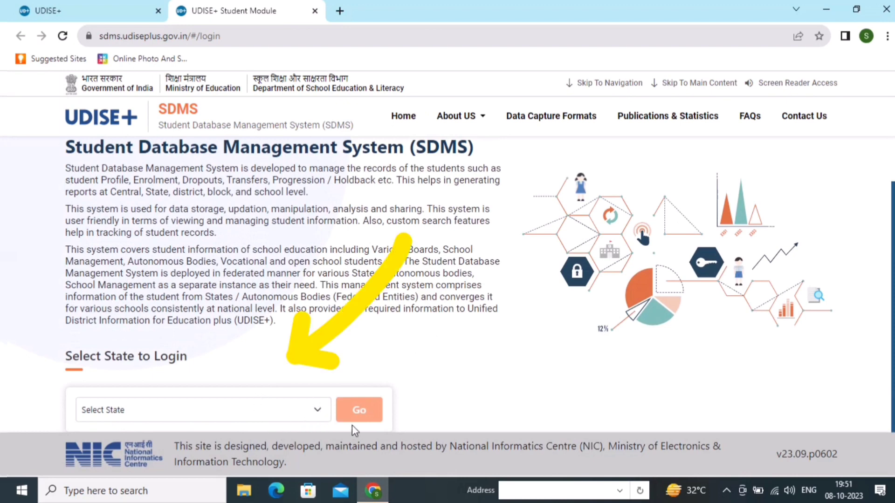
left_click(320, 414)
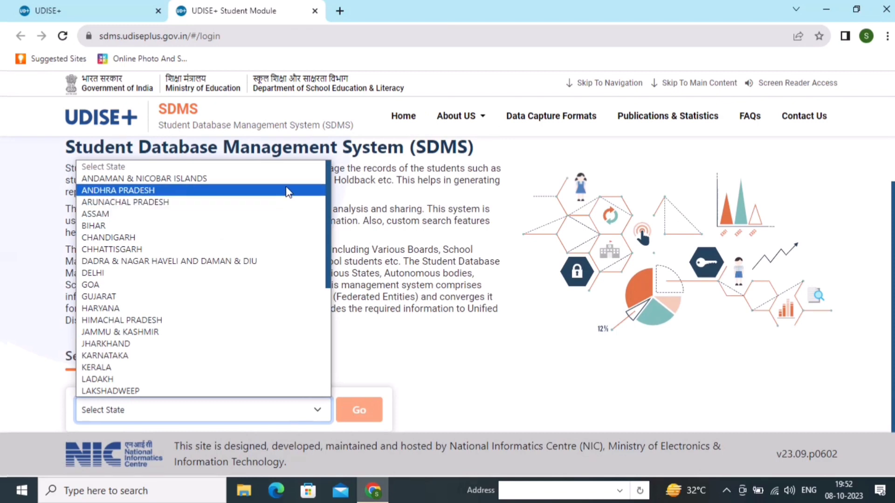
left_click(286, 232)
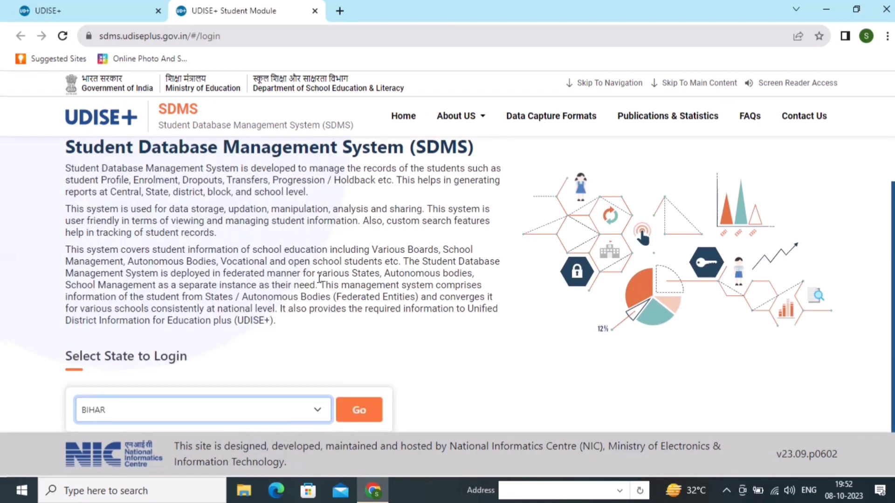
left_click(374, 419)
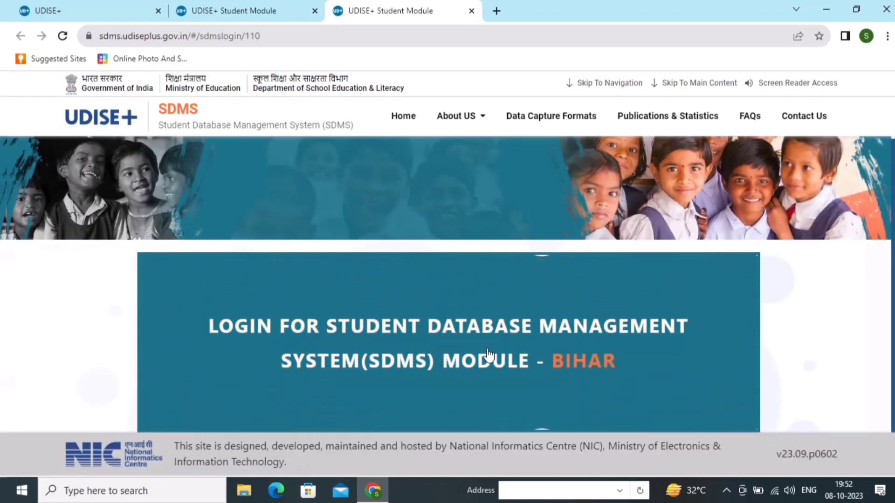
left_click(488, 354)
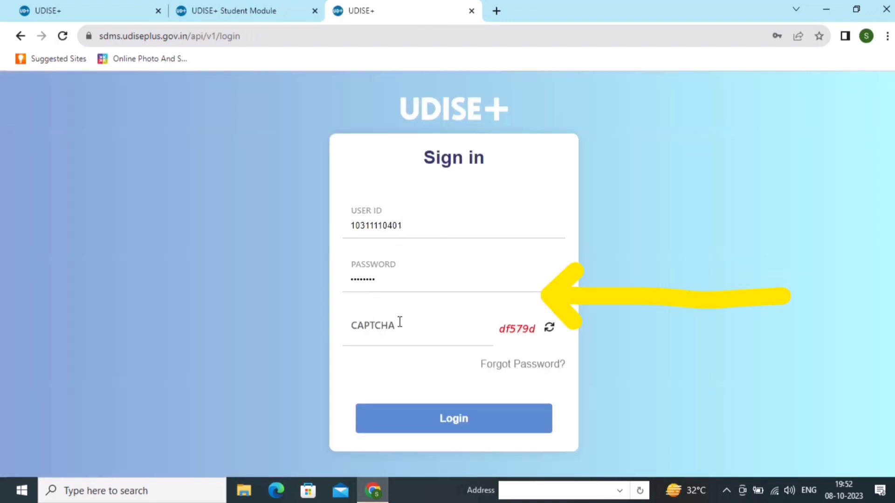
Step: Enter the displayed captcha code in the sign-in form and log in with the prefilled credentials
left_click(400, 331)
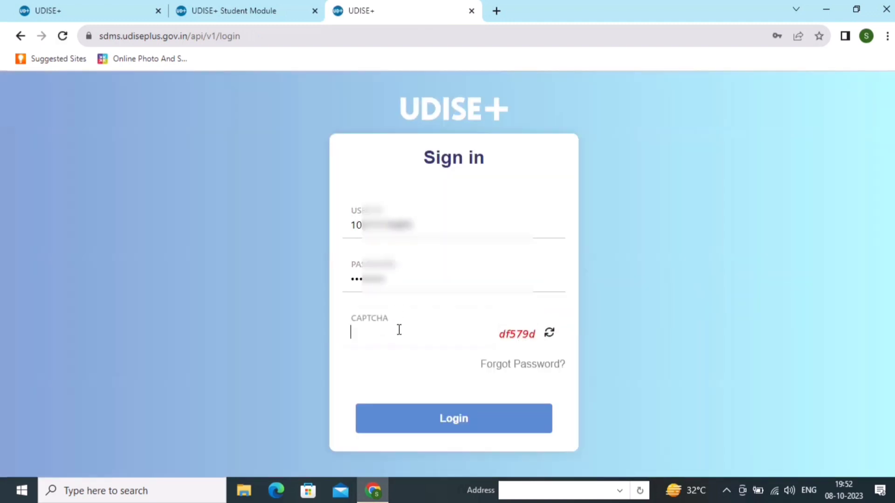
type("5")
key("BackSpace")
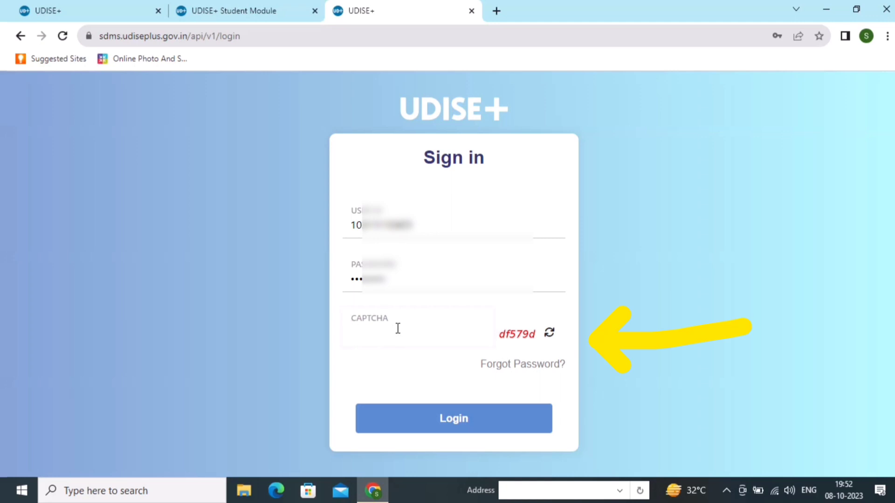
type("df579")
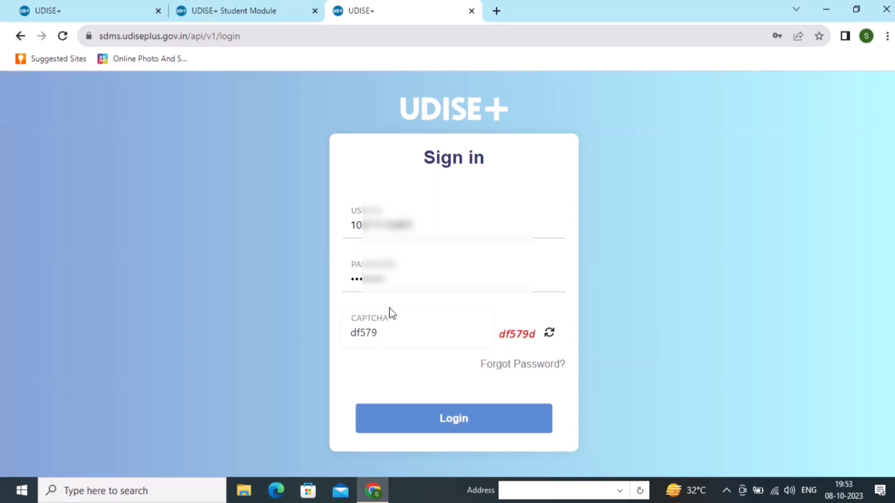
type("d")
left_click(450, 415)
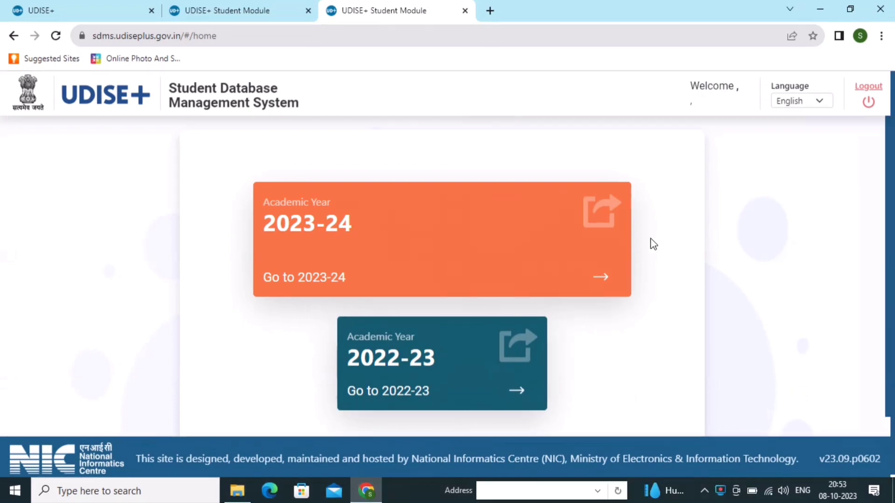
Step: Enter academic year 2023-24, dismiss the School Information notice, and open the Progression Module from Progression Activity
left_click(612, 278)
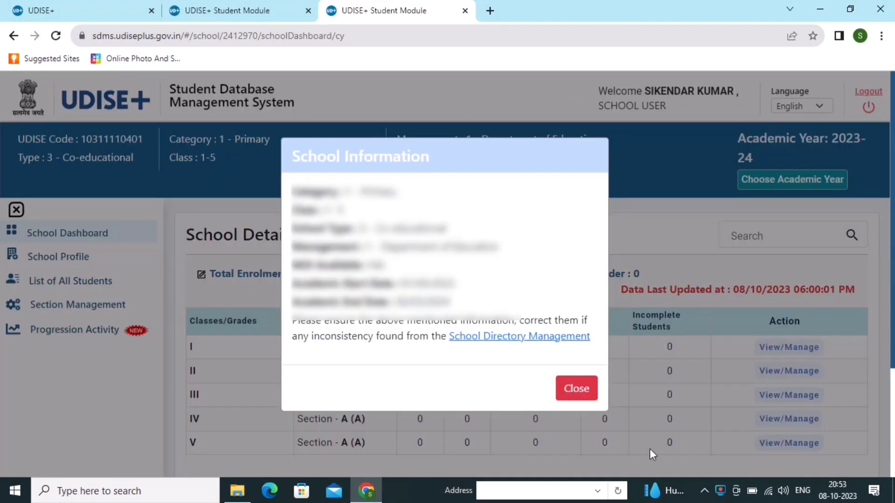
left_click(574, 389)
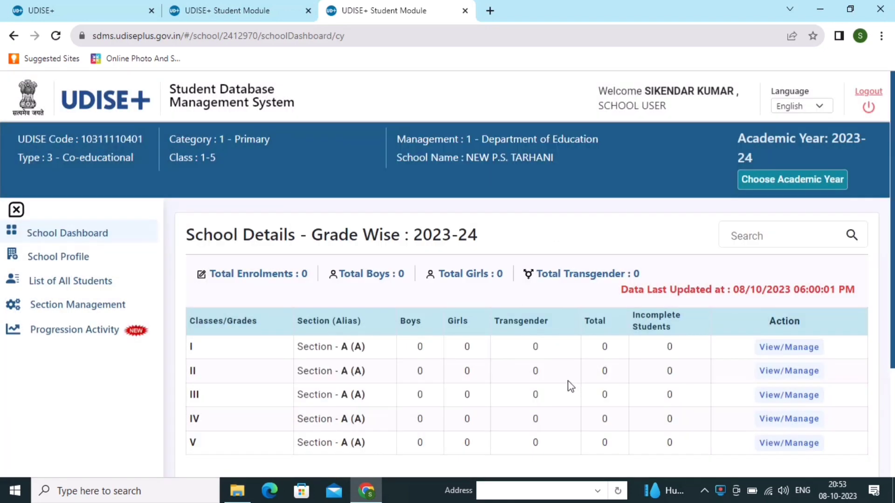
left_click(83, 334)
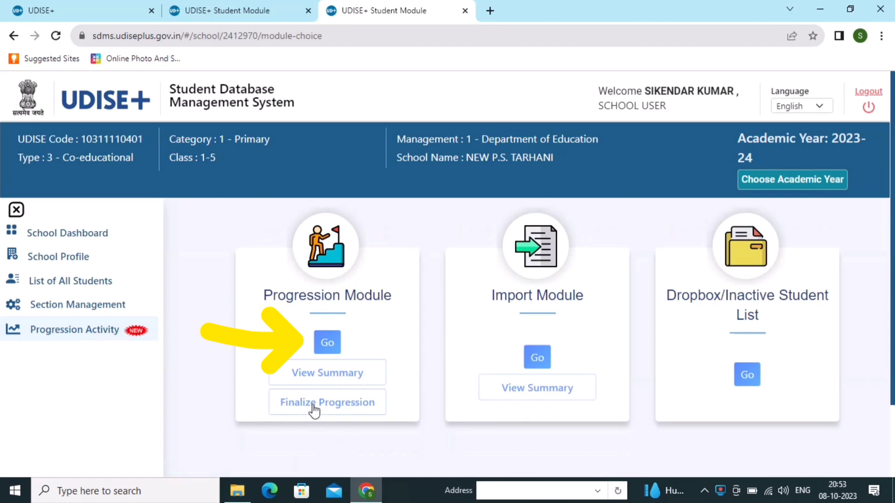
left_click(332, 344)
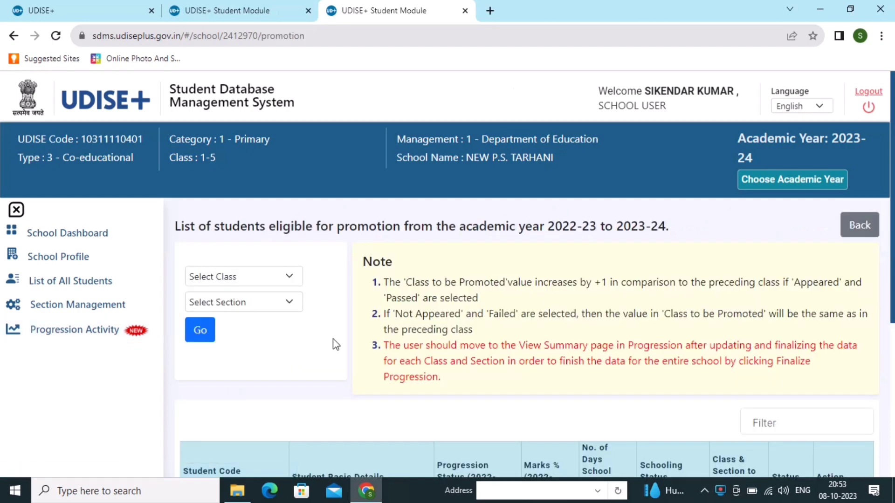
Step: Load the list of students eligible for promotion for class I, section A
left_click(267, 278)
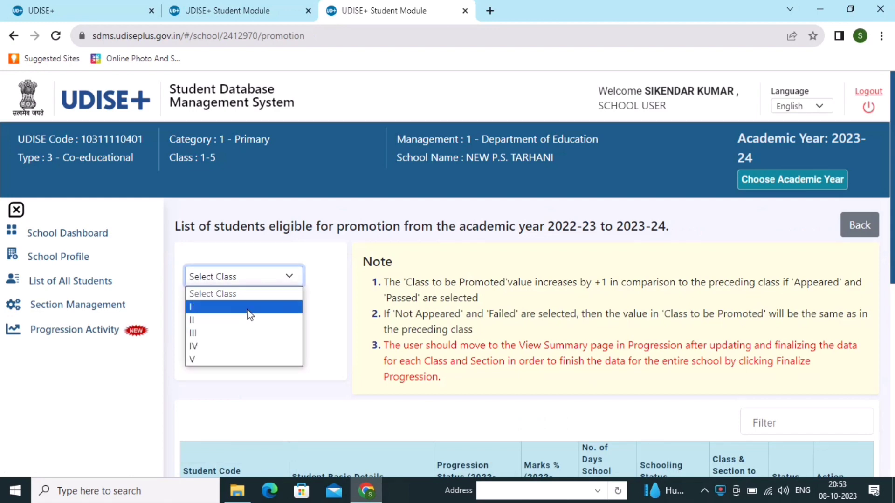
left_click(249, 316)
left_click(255, 308)
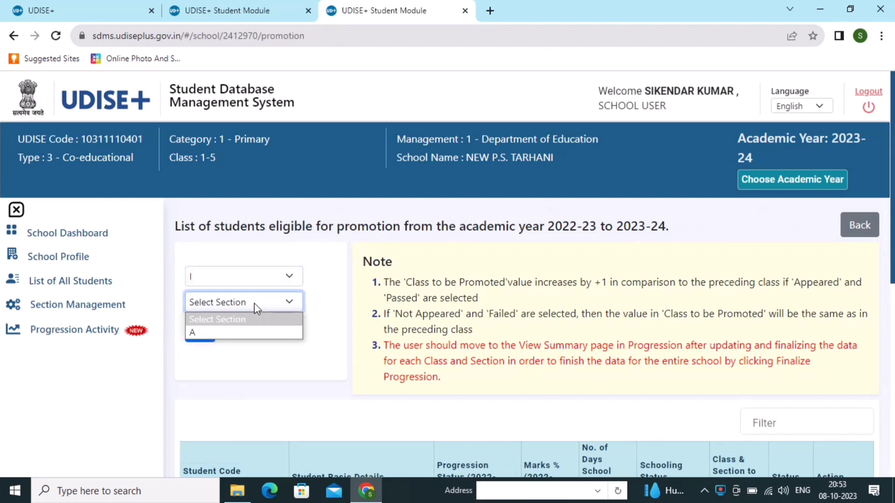
left_click(252, 336)
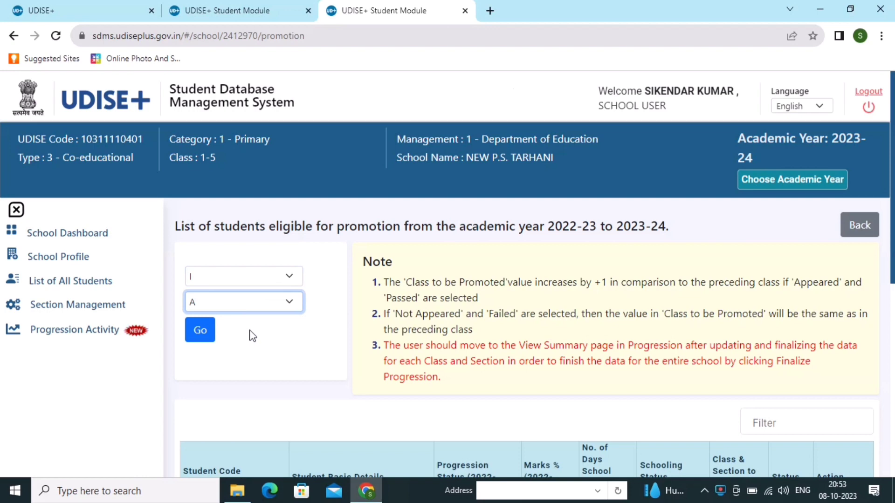
left_click(204, 329)
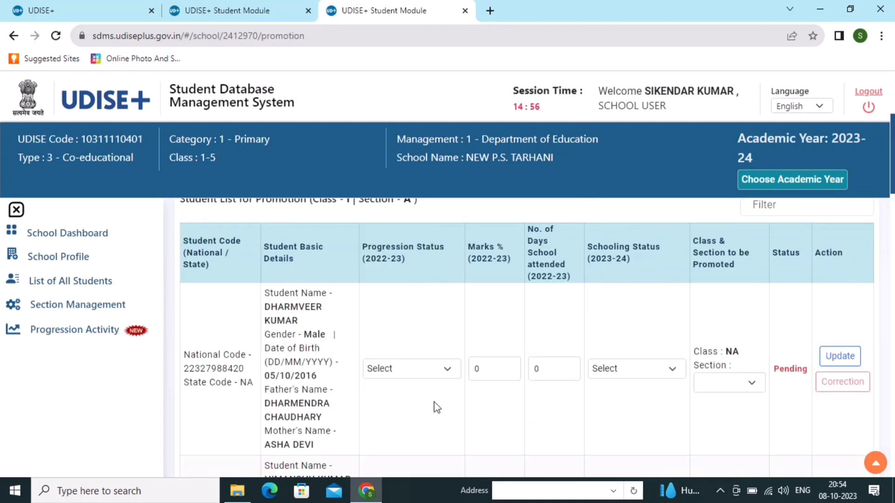
Step: Set the first student's 2022-23 progression status to Promoted and review the other status options
scroll(426, 413, "down", 5)
scroll(425, 413, "up", 7)
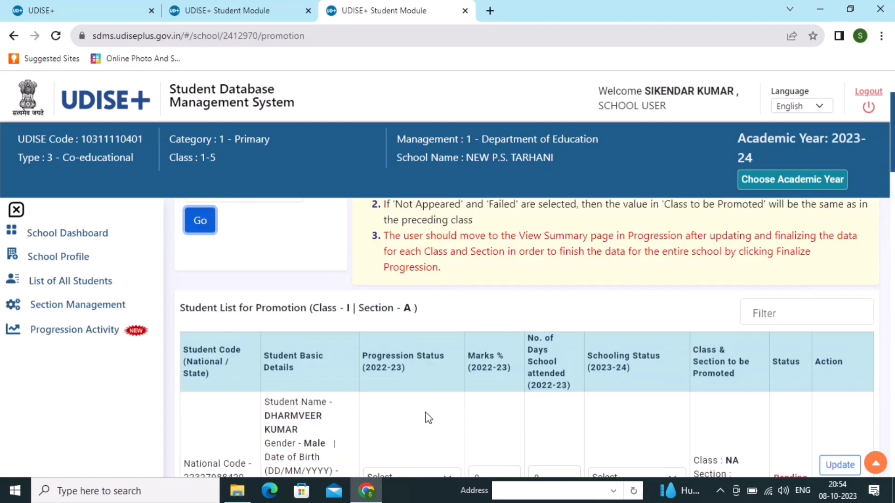
scroll(425, 412, "down", 2)
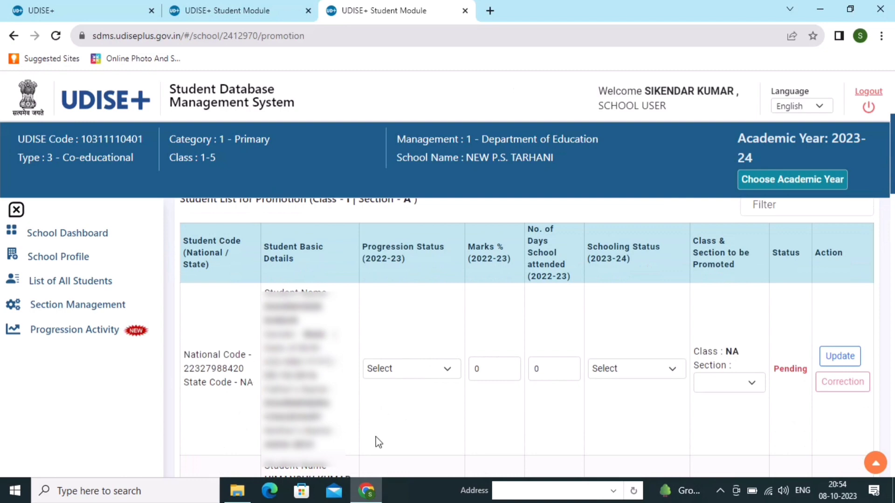
left_click(452, 371)
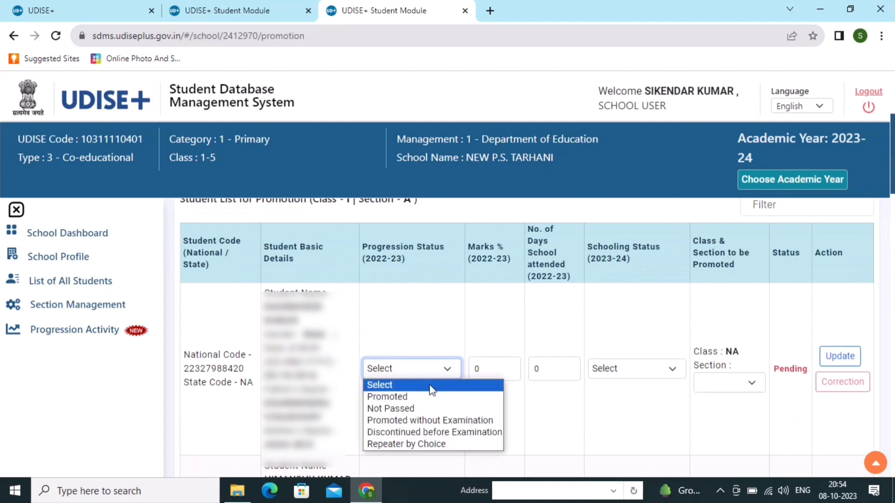
left_click(418, 397)
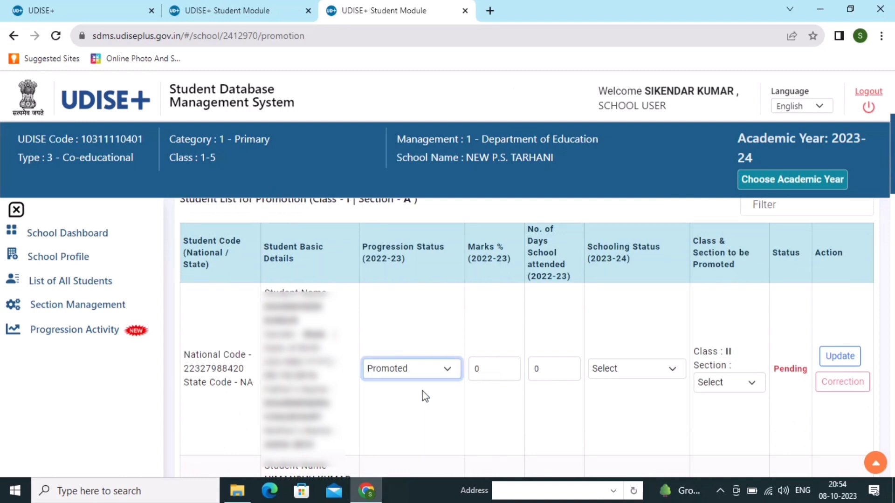
left_click(447, 371)
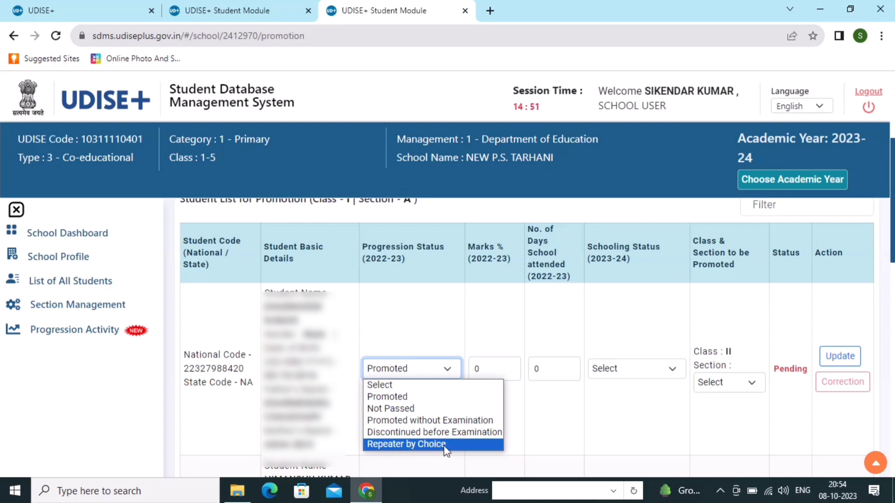
left_click(552, 440)
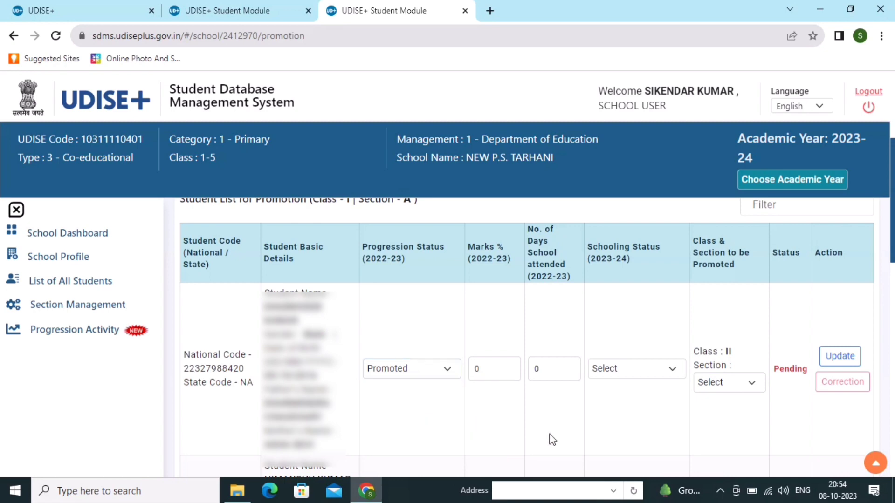
Step: Set the first student's marks to 46 percent and the number of school days attended to 178
left_click(492, 372)
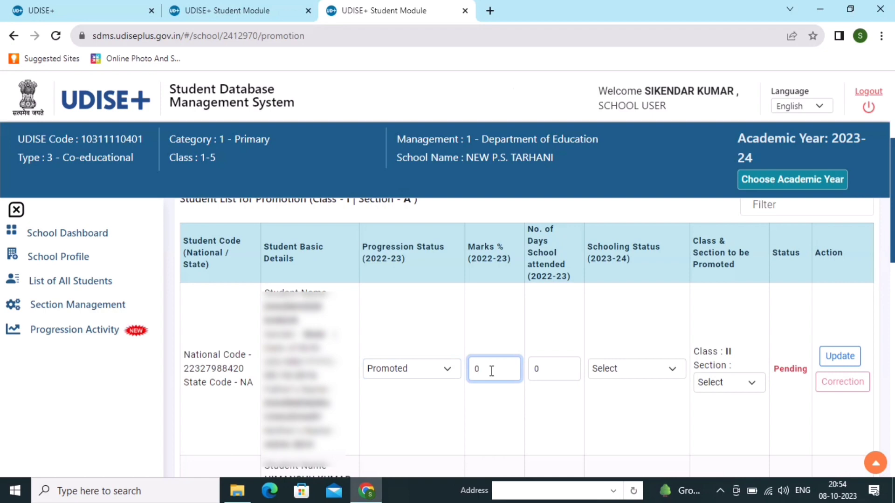
key("BackSpace")
type("46")
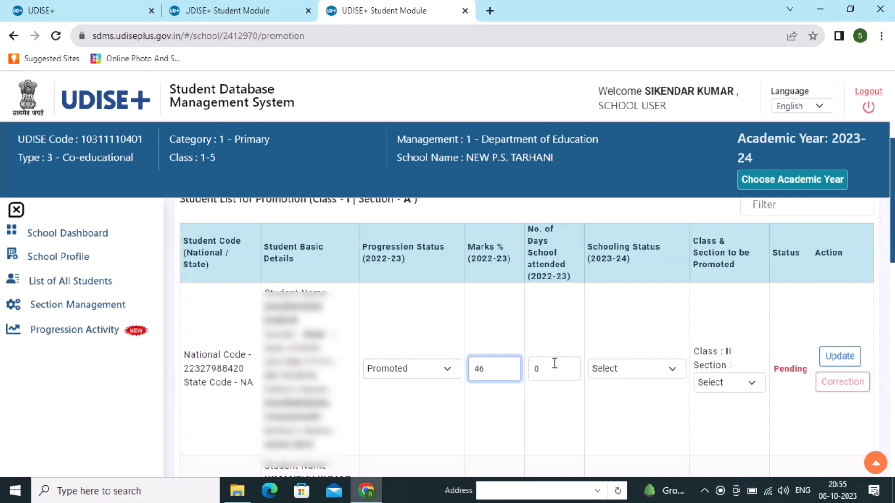
left_click(554, 363)
key("BackSpace")
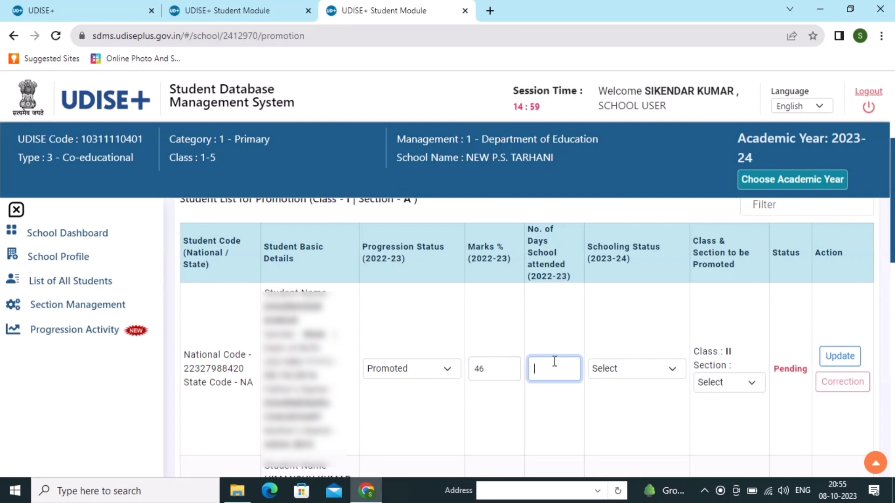
type("178")
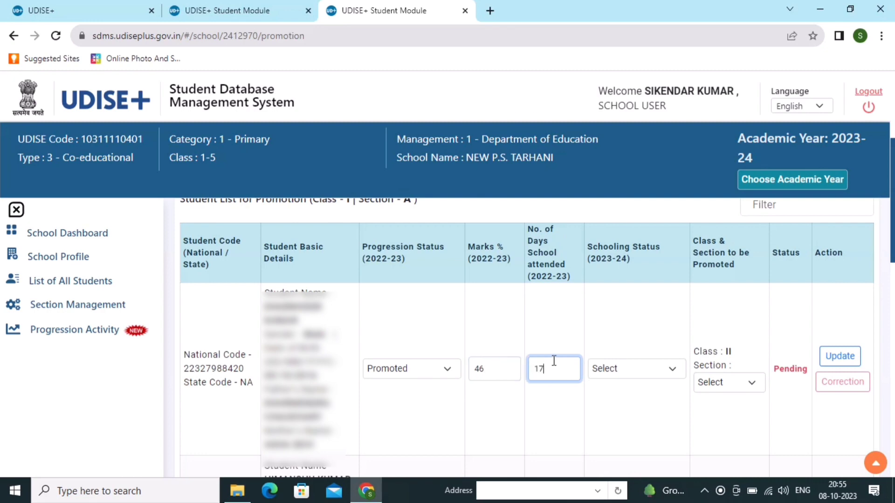
Step: Set the first student's schooling status to Studying in Same School and promoted section to A, and submit the row update
left_click(614, 369)
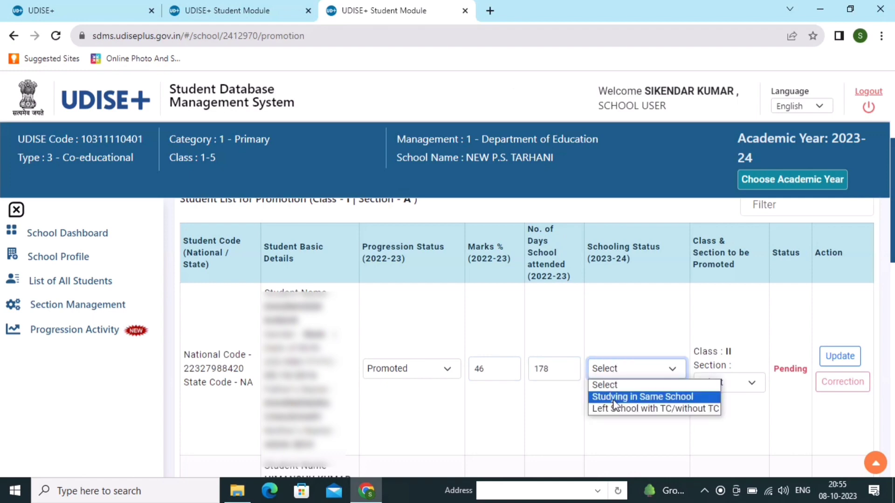
left_click(613, 398)
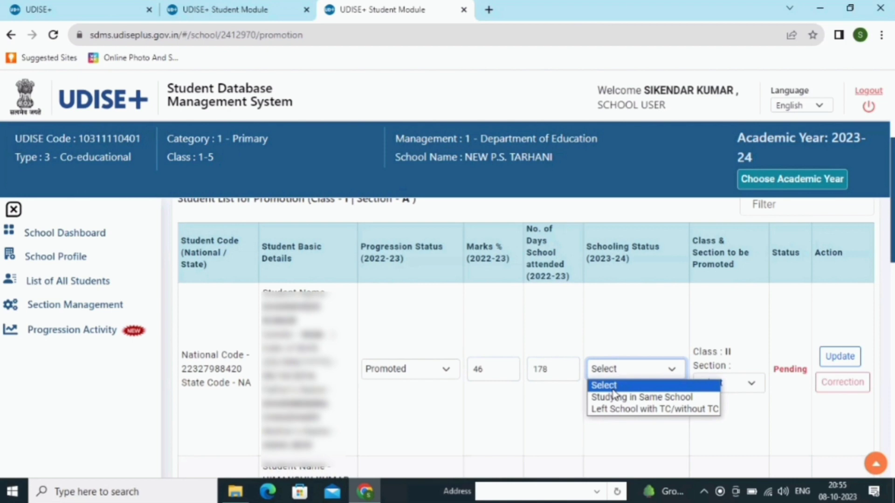
left_click(614, 396)
left_click(751, 384)
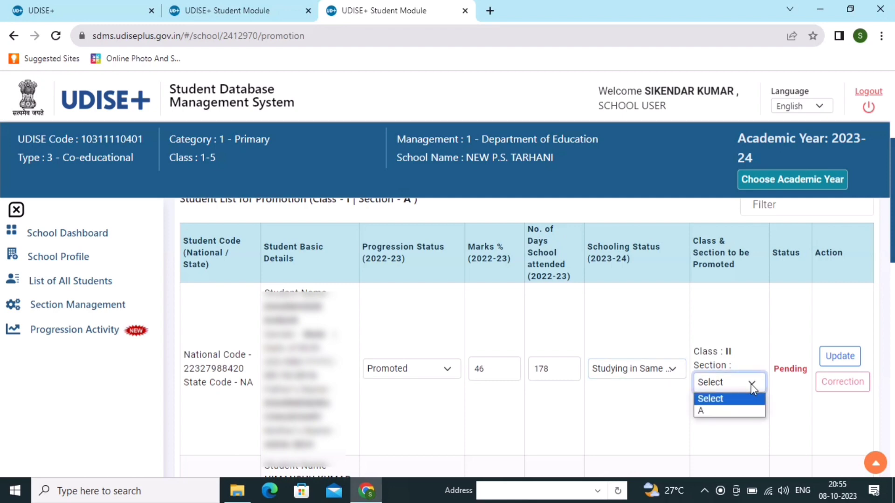
left_click(732, 411)
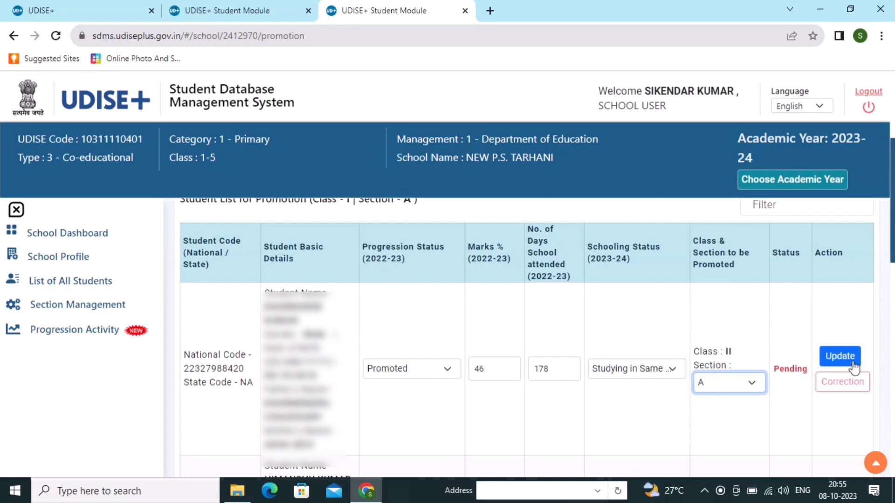
left_click(849, 367)
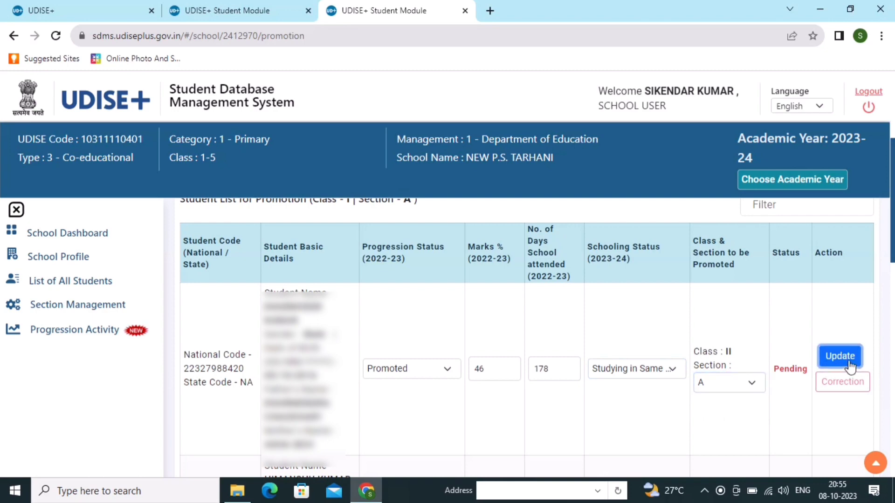